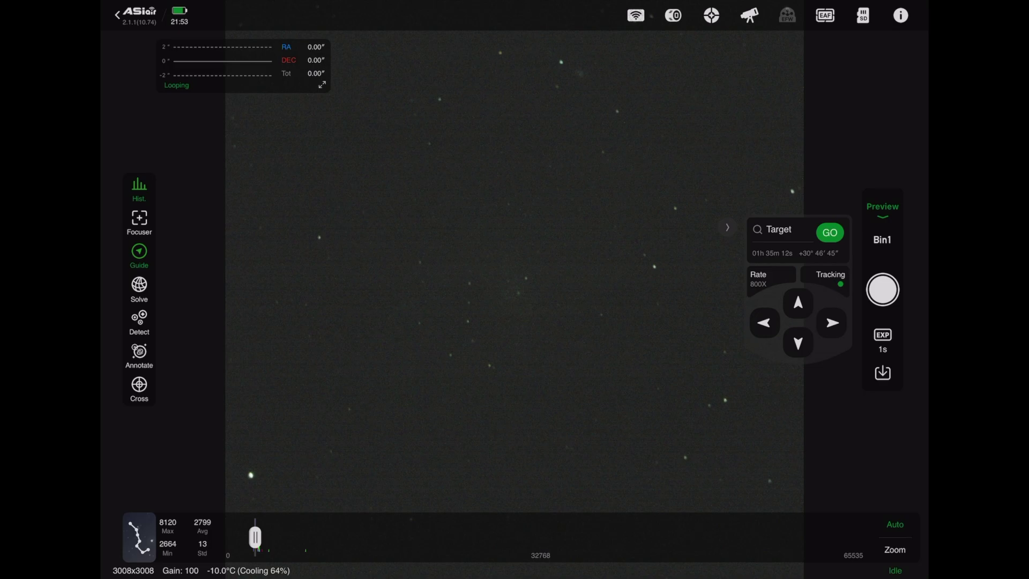
Step: Switch ASIAIR from Preview to Plan mode and bring up the M33 plan page
left_click(883, 209)
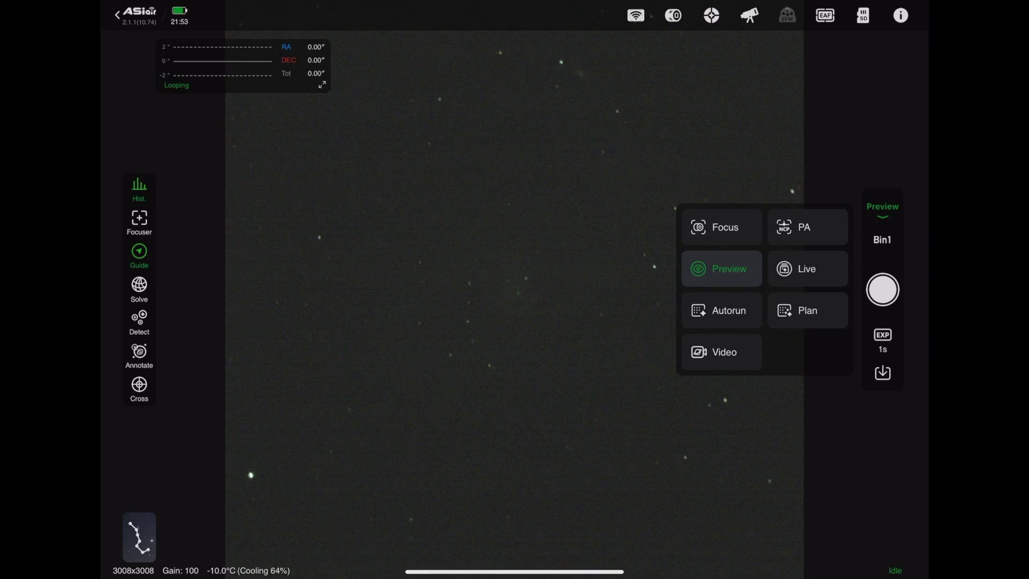
left_click(807, 310)
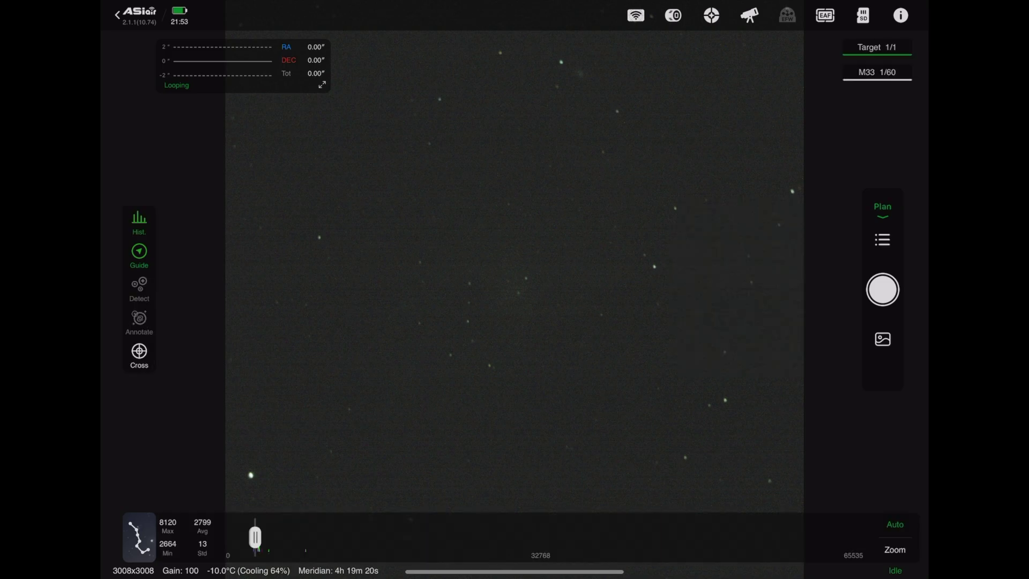
left_click(882, 240)
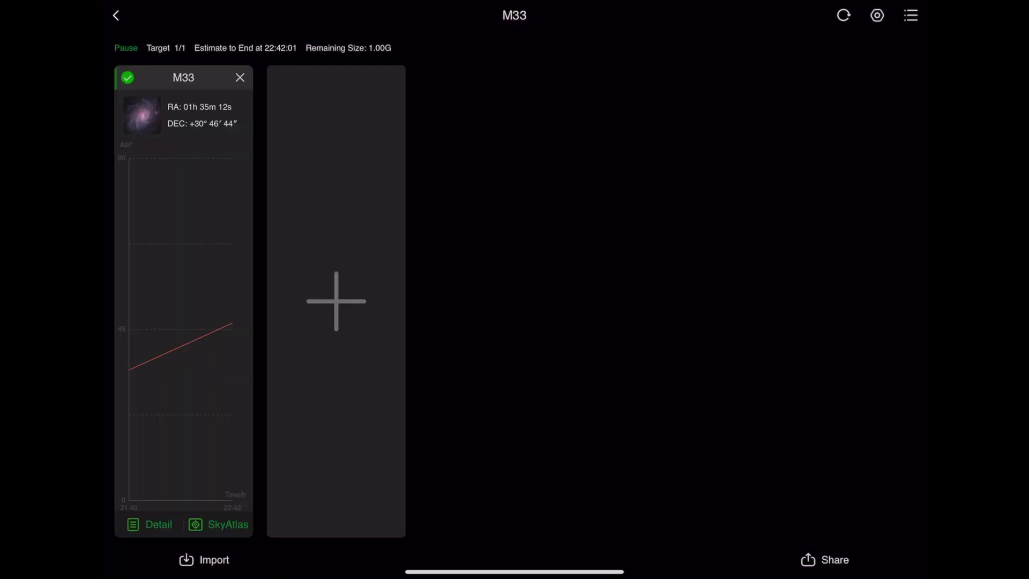
Step: Add a plan named 'M33 mosaic' with Auto Cooling enabled
left_click(912, 15)
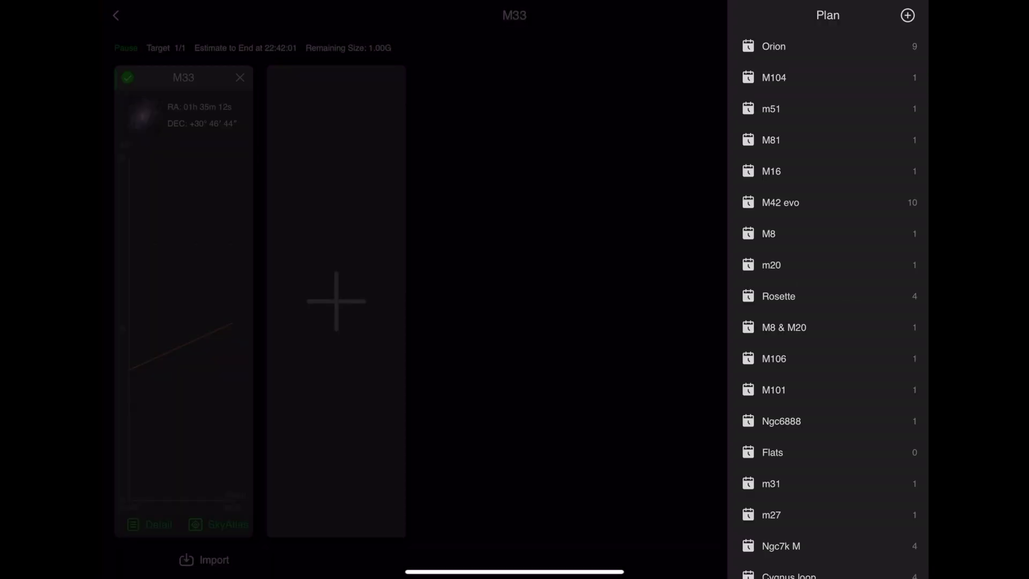
left_click(909, 16)
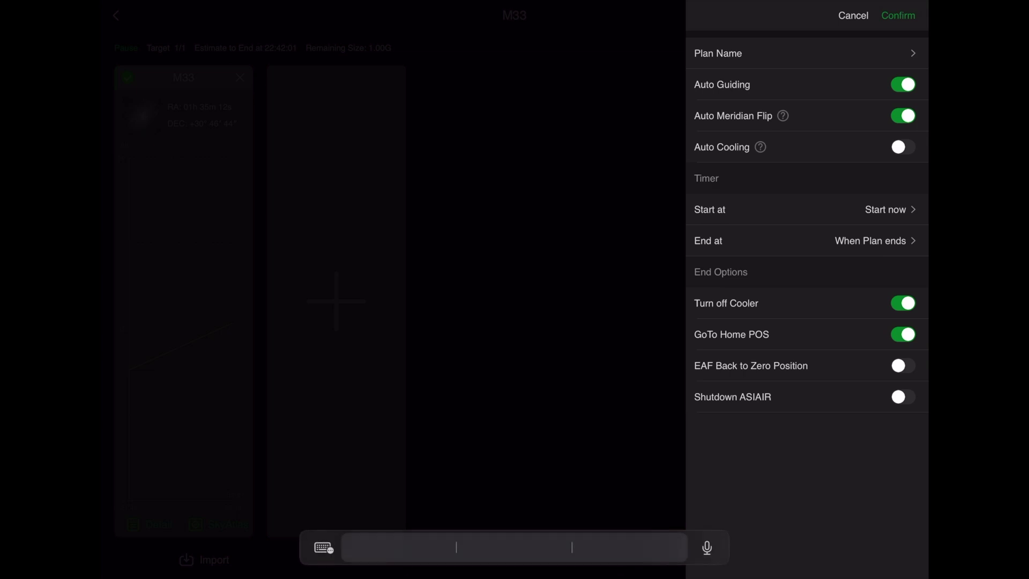
type("M33 m")
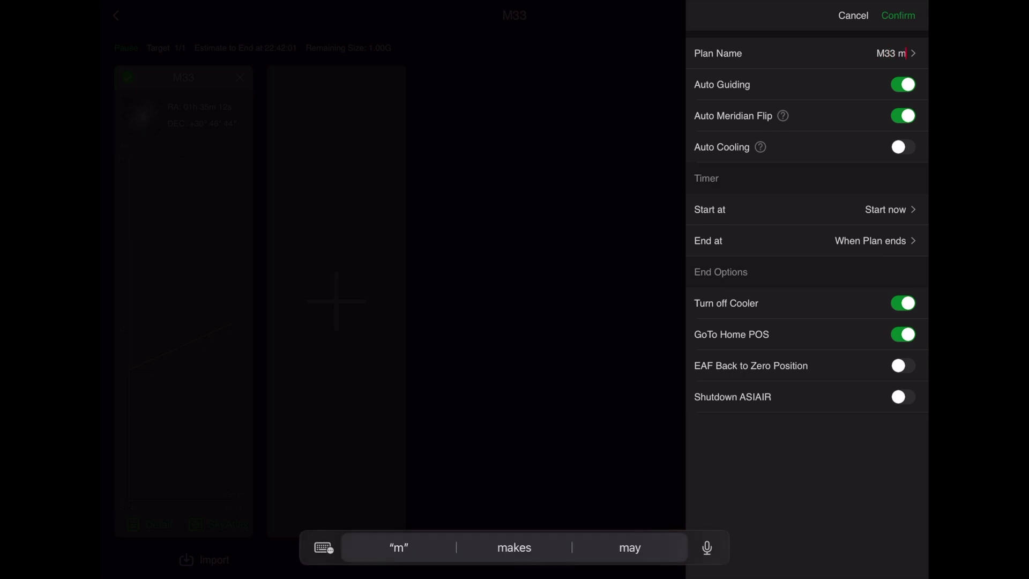
type("osaic")
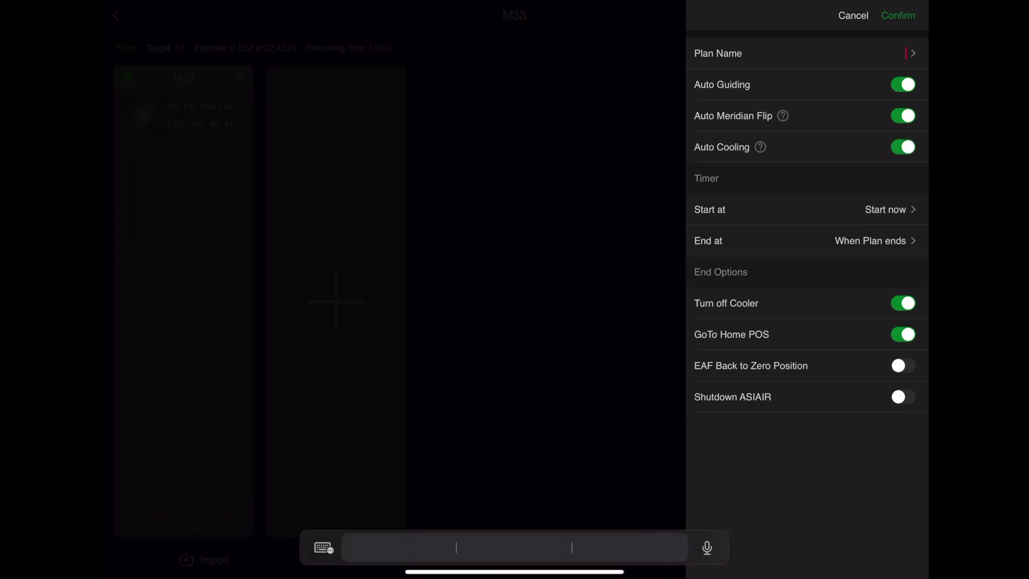
type("M33")
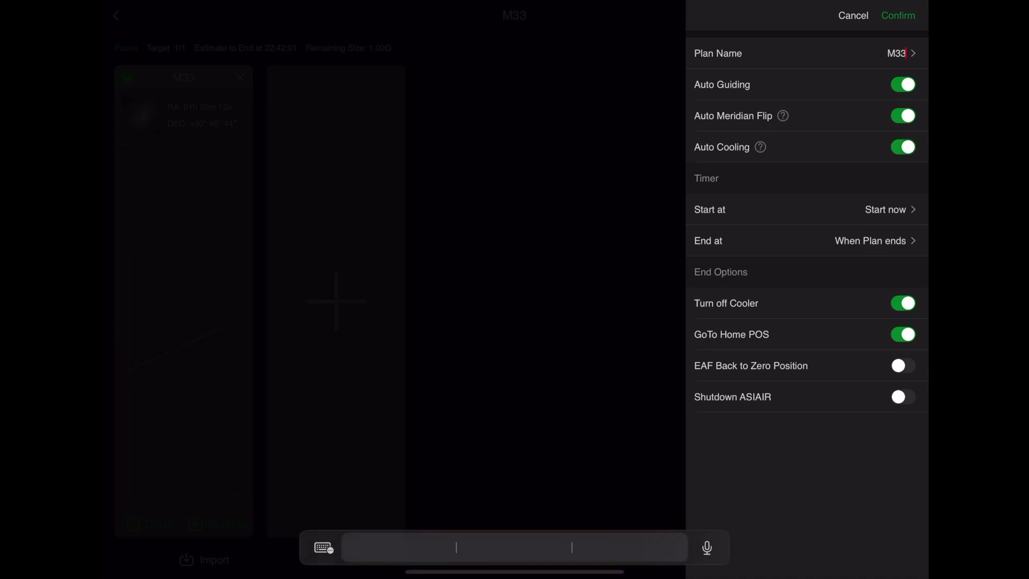
type(" mosa")
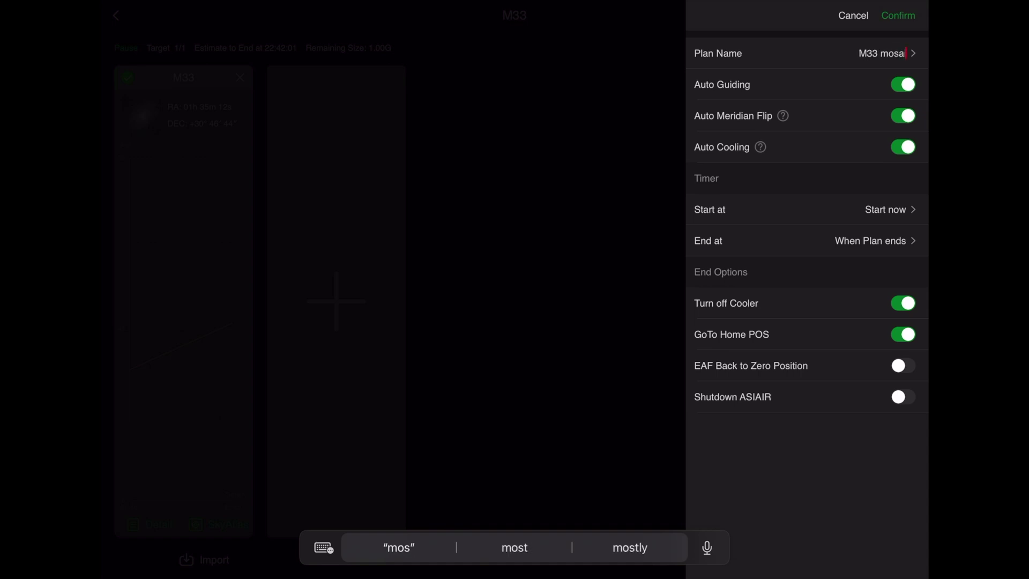
type("ic")
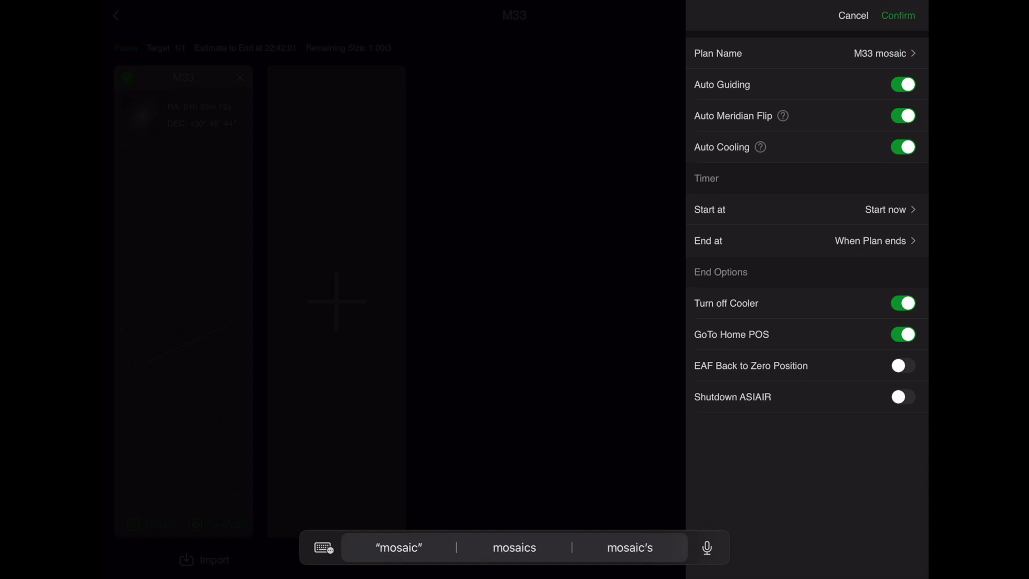
left_click(898, 16)
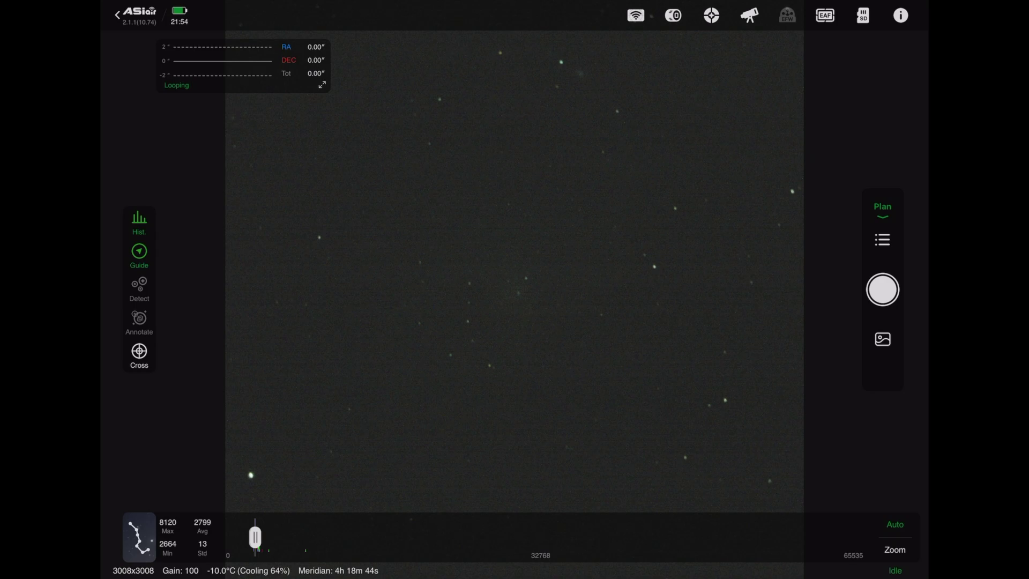
Step: Show M33 in the sky atlas with mosaic framing turned on
left_click(140, 537)
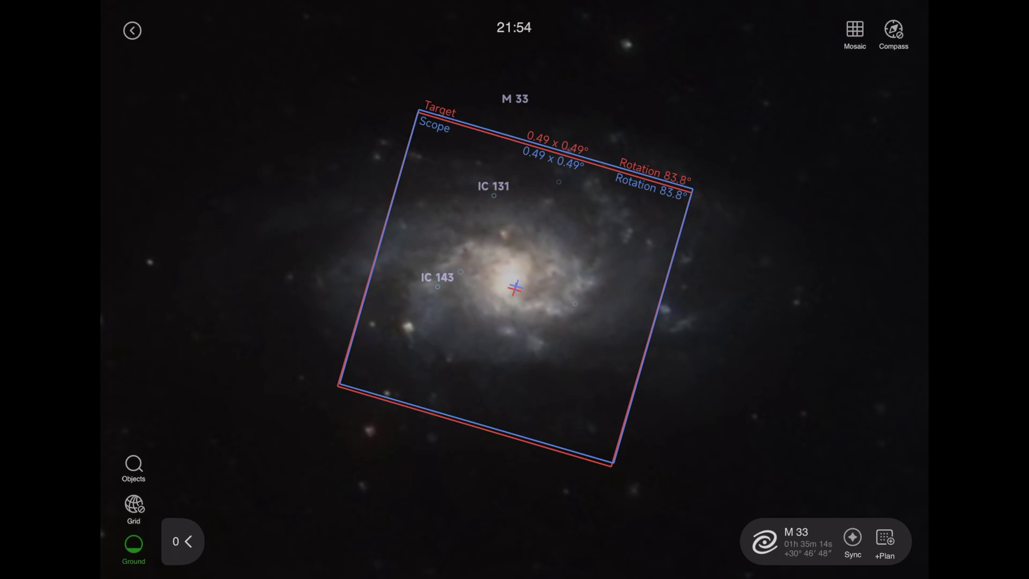
left_click(855, 34)
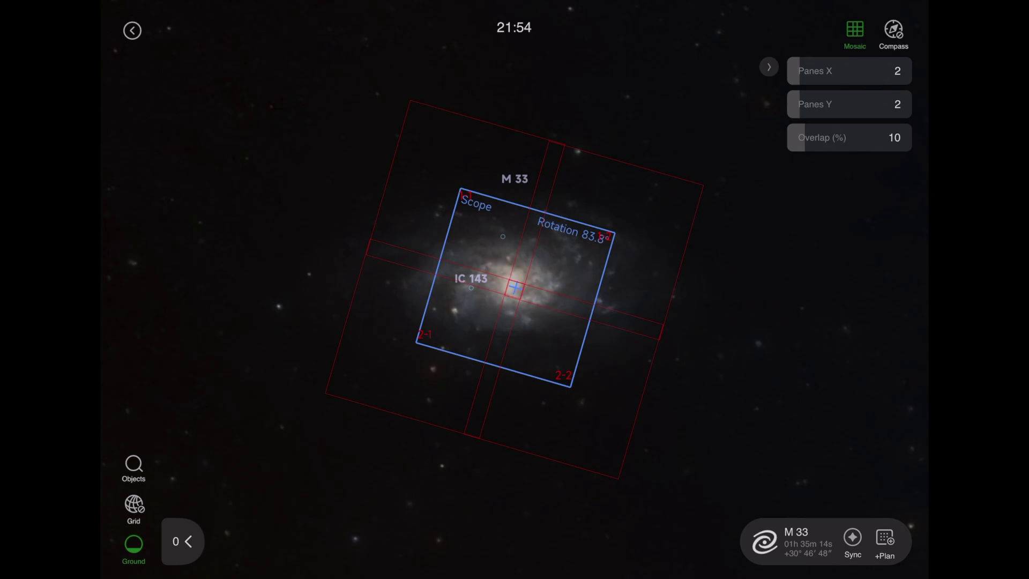
Step: Frame M33 as a 2×2 mosaic at 15% overlap and add all four panes to the plan
left_click_drag(802, 137, 820, 137)
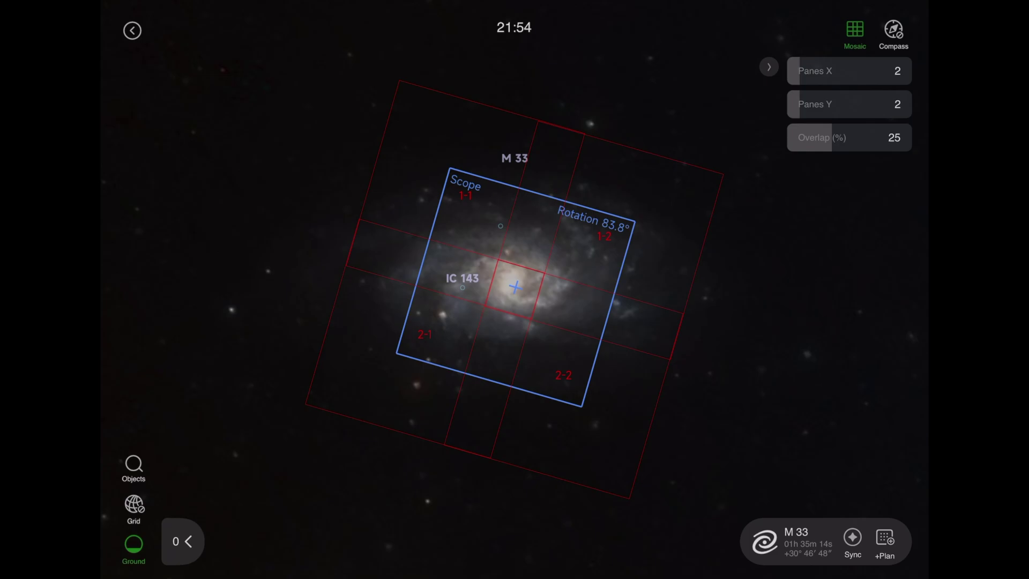
left_click(821, 138)
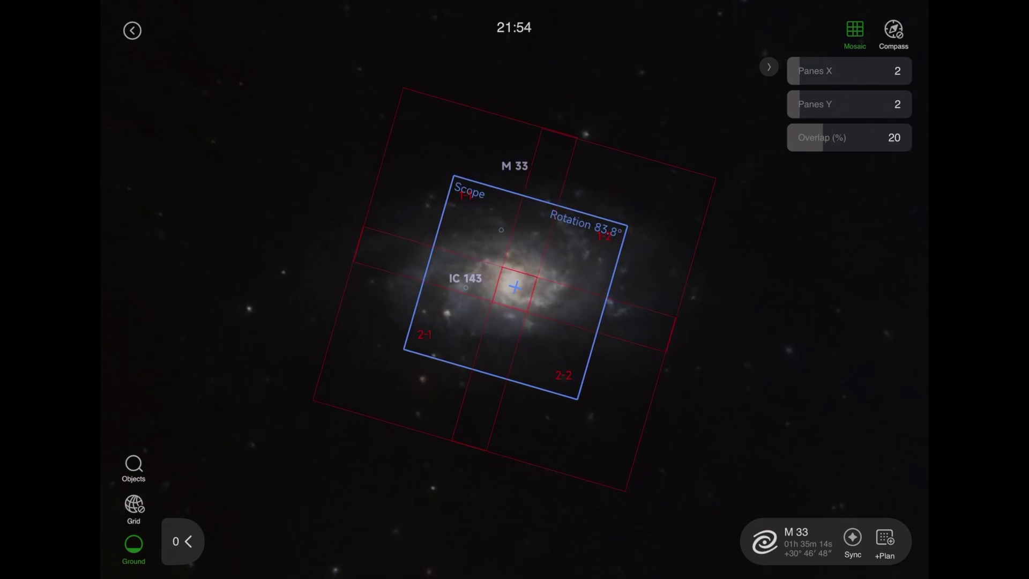
left_click(814, 137)
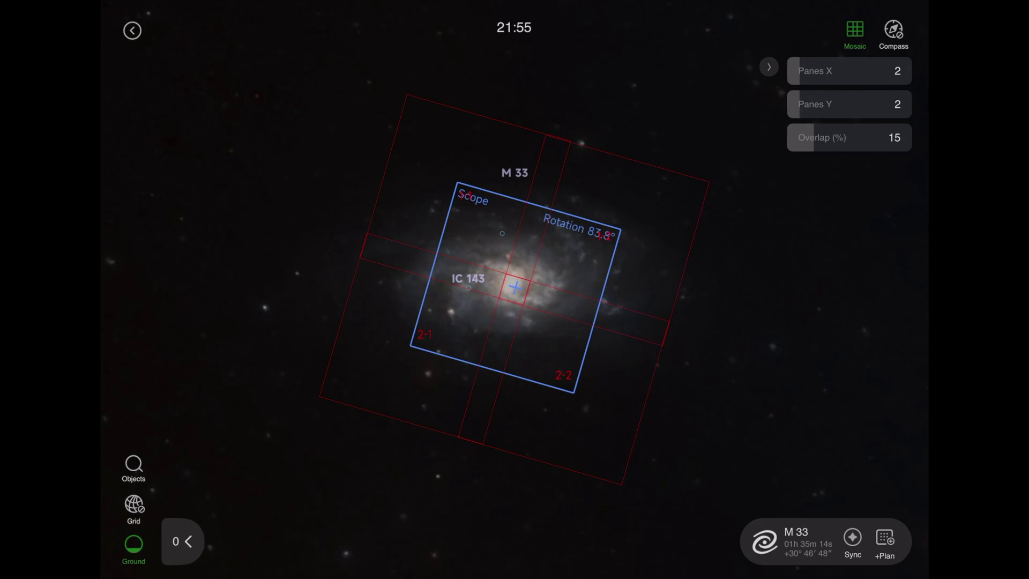
mouse_move(803, 71)
left_mouse_down()
mouse_move(820, 70)
mouse_move(796, 71)
mouse_move(812, 71)
mouse_move(796, 71)
mouse_move(812, 104)
mouse_move(797, 103)
left_mouse_up()
left_click(884, 540)
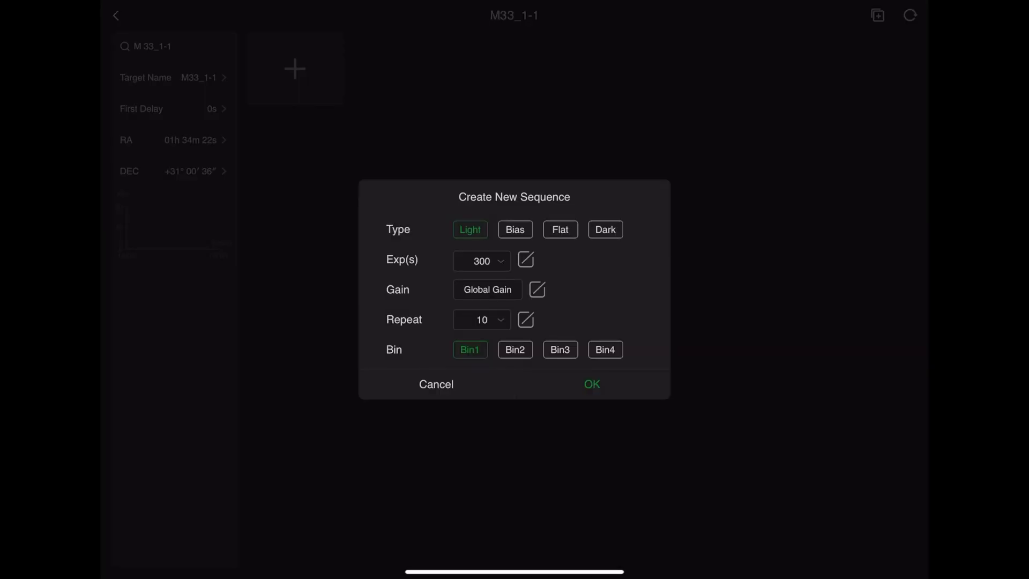
Step: Give M33_1-1 a Light sequence of 15 × 60 s frames and tick its card
left_click(481, 261)
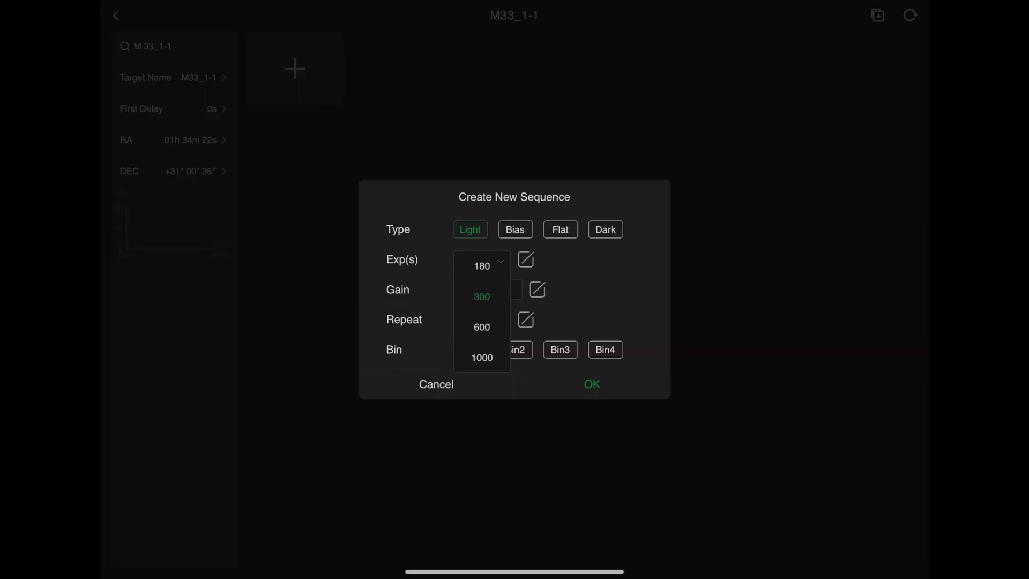
scroll(482, 322, "up", 3)
left_click(482, 285)
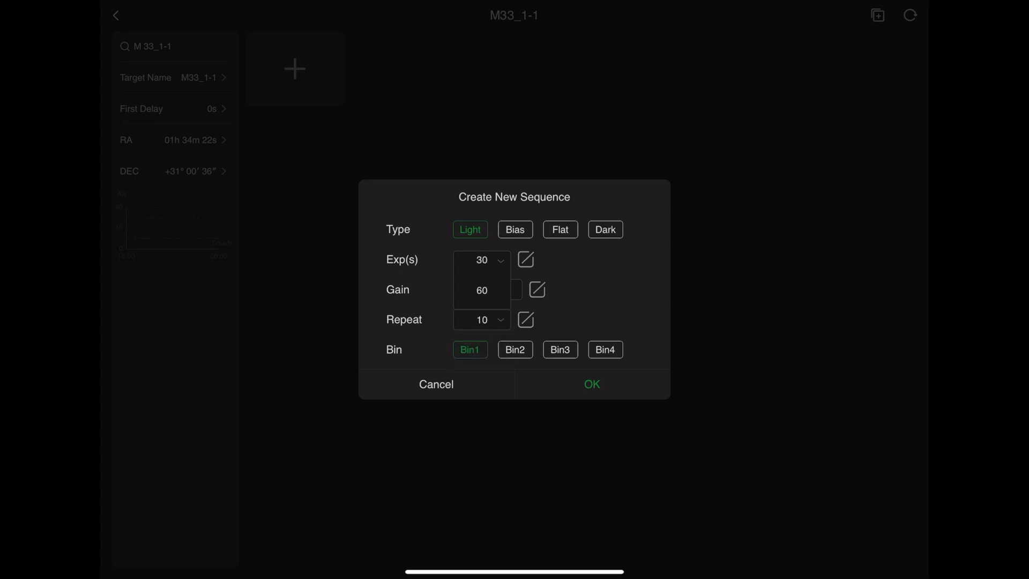
left_click(482, 320)
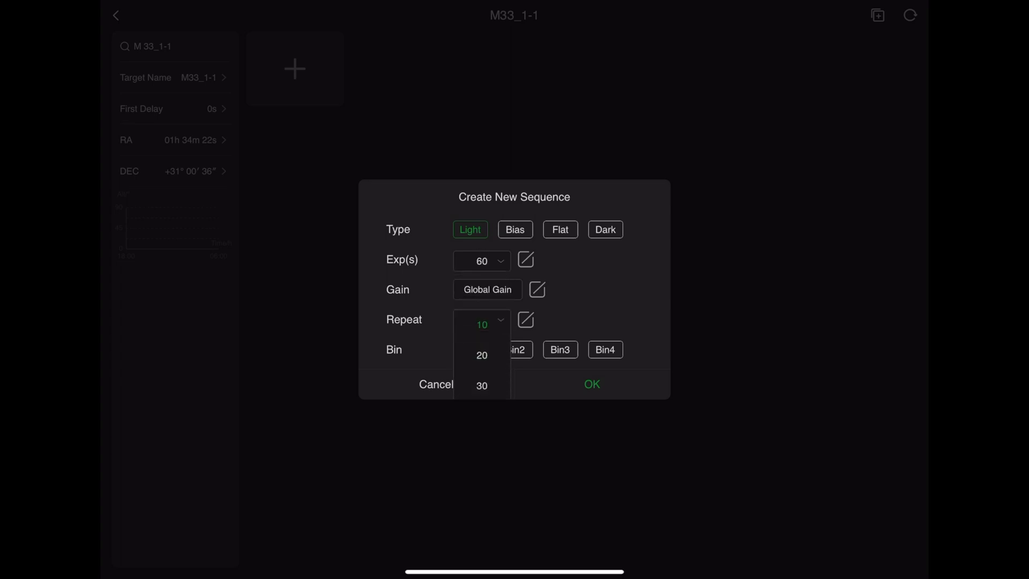
scroll(482, 355, "down", 2)
scroll(482, 354, "up", 2)
left_click(525, 319)
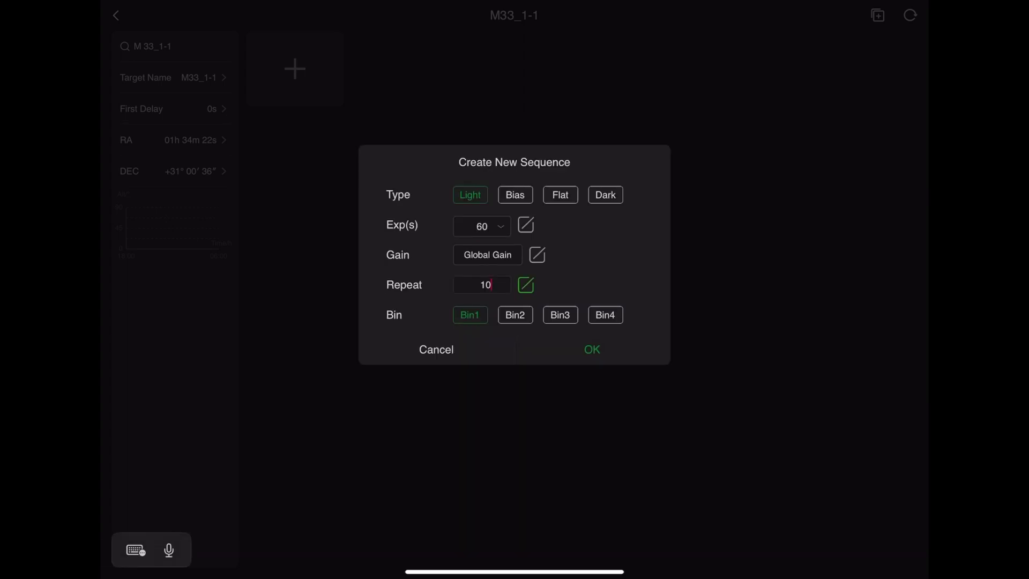
key("BackSpace")
type("5")
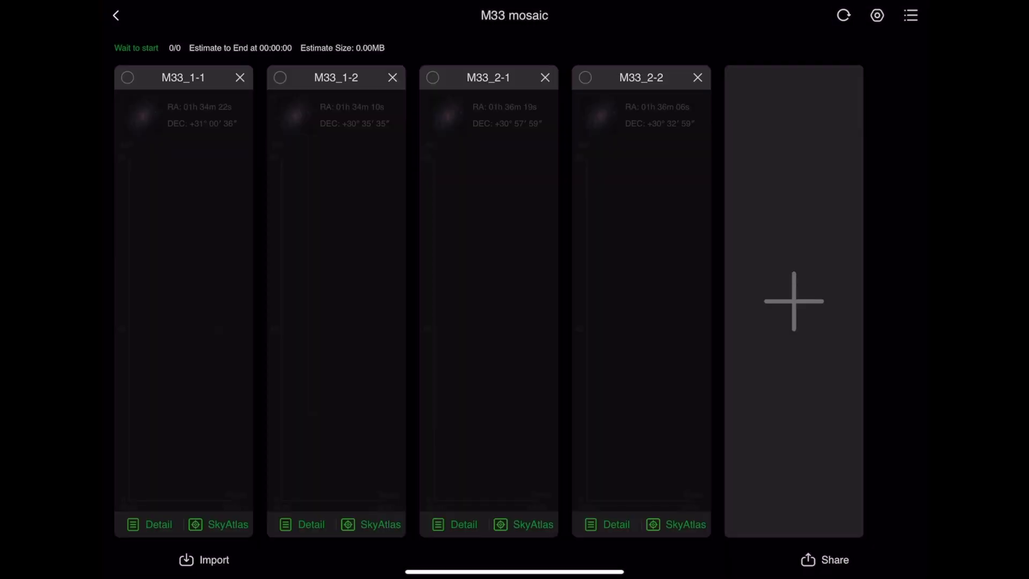
left_click(128, 78)
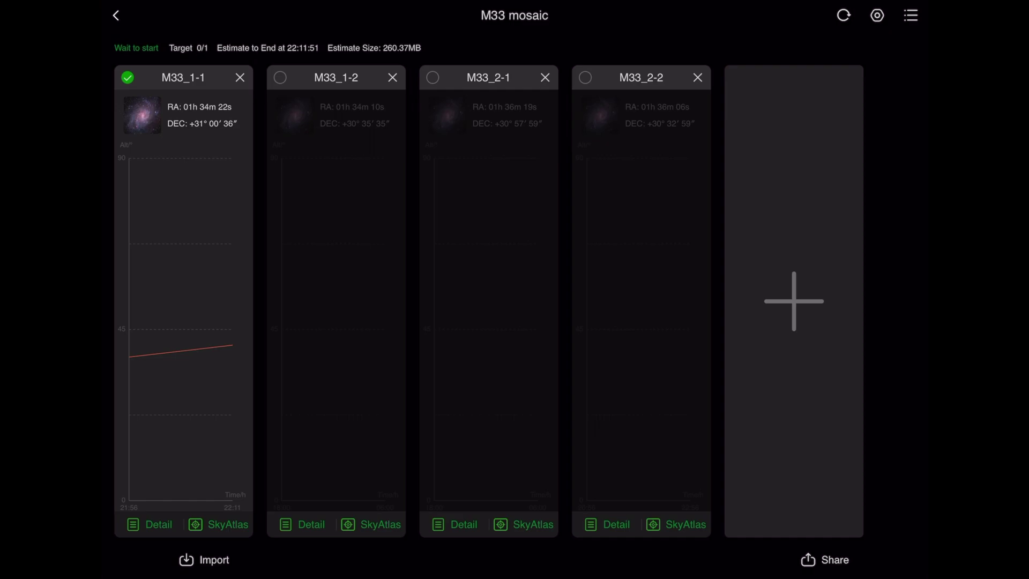
Step: Give pane M33_1-2 a Light sequence of 60 s exposures repeated 15 times
left_click(302, 524)
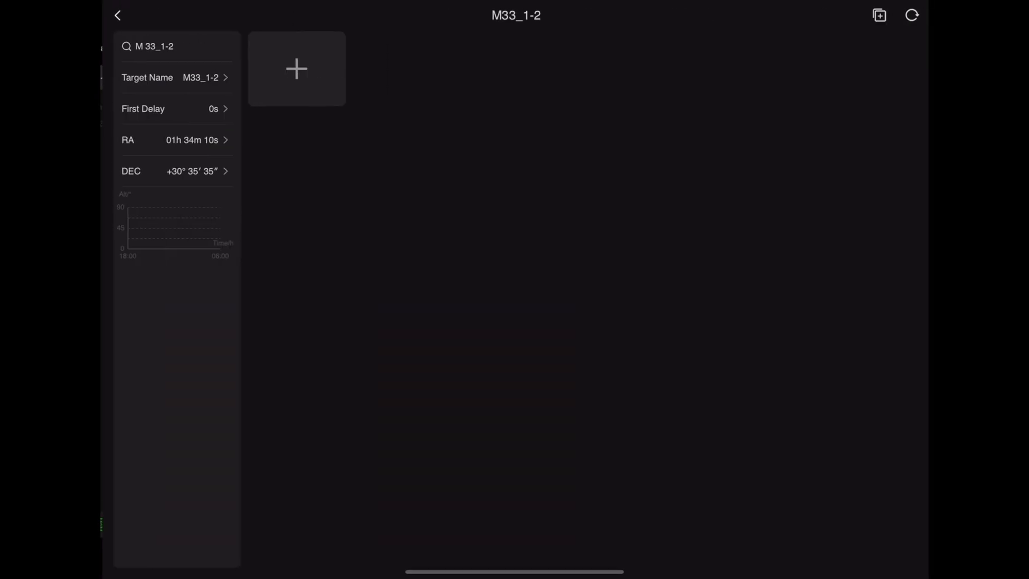
left_click(296, 69)
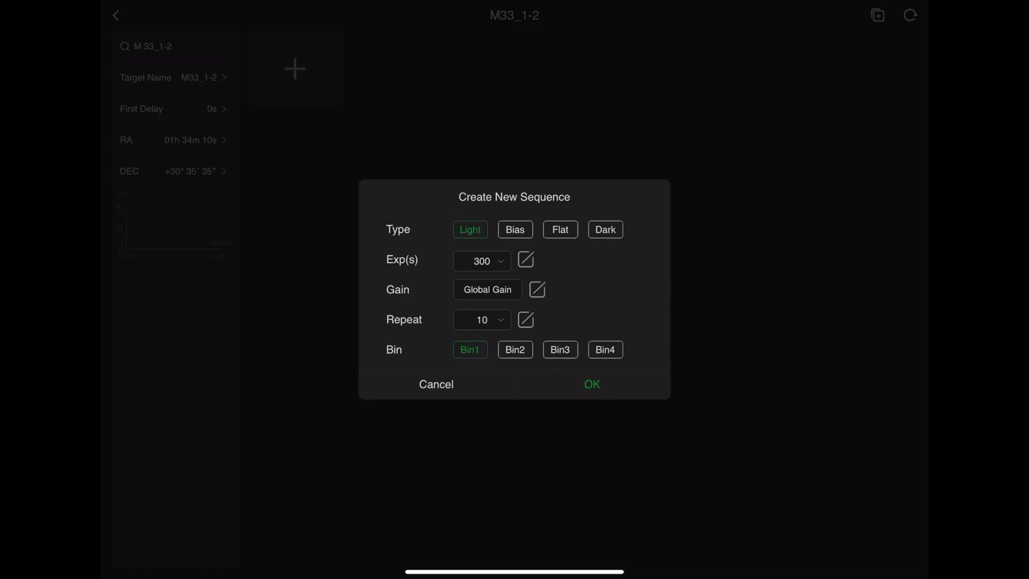
left_click(482, 261)
scroll(481, 313, "up", 5)
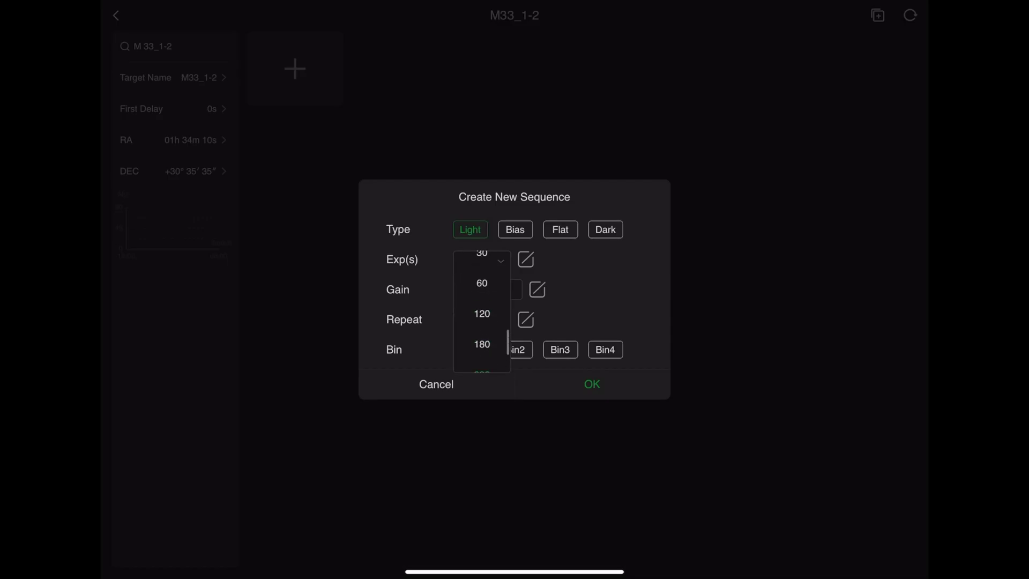
left_click(482, 293)
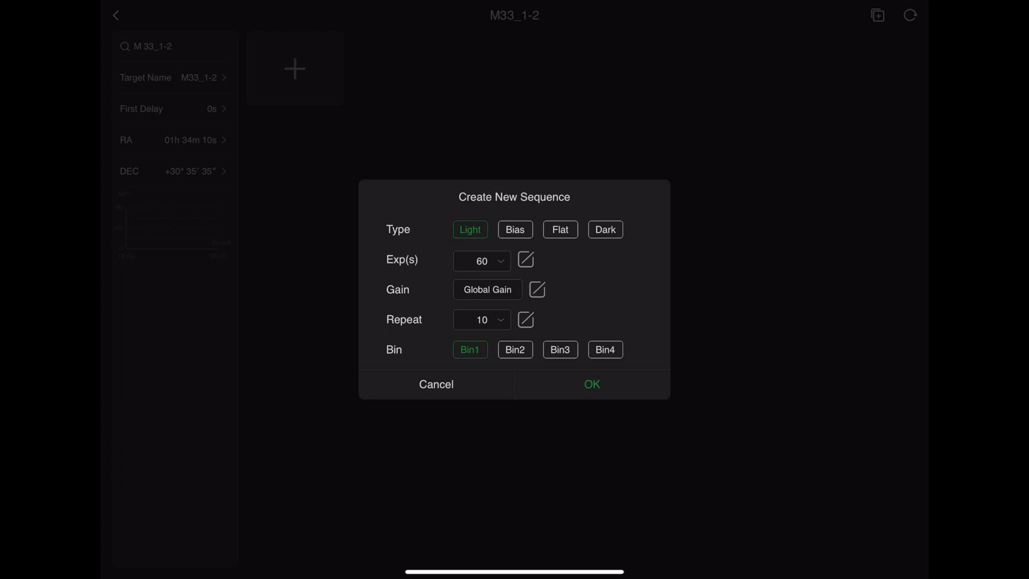
left_click(525, 319)
key("BackSpace")
key("BackSpace")
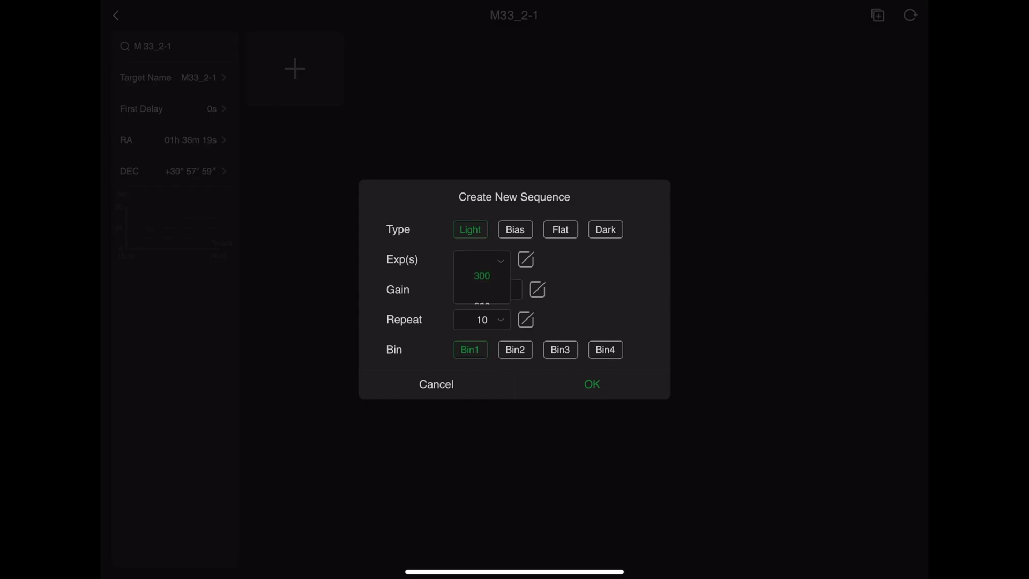
scroll(482, 322, "up", 4)
Step: Confirm a Light sequence of 60 s exposures with 15 repeats and return to the plan
left_click(482, 311)
left_click(526, 319)
key("BackSpace")
key("BackSpace")
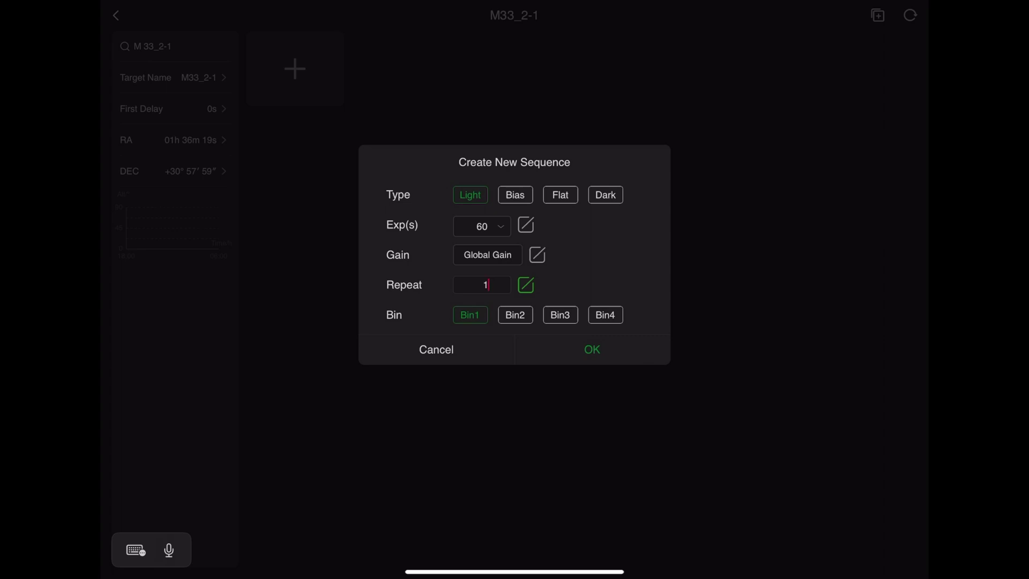
type("15")
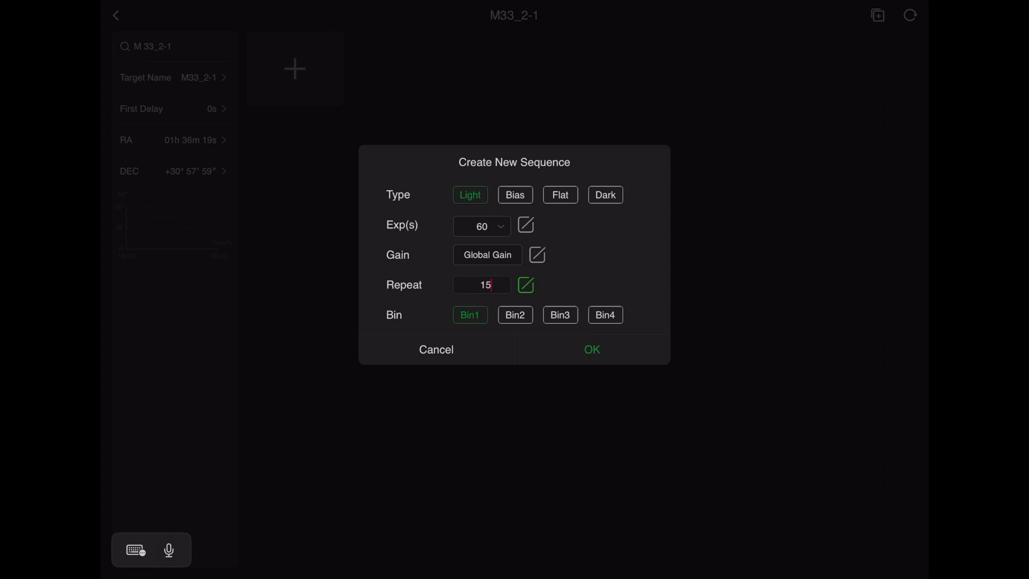
left_click(592, 349)
left_click(116, 16)
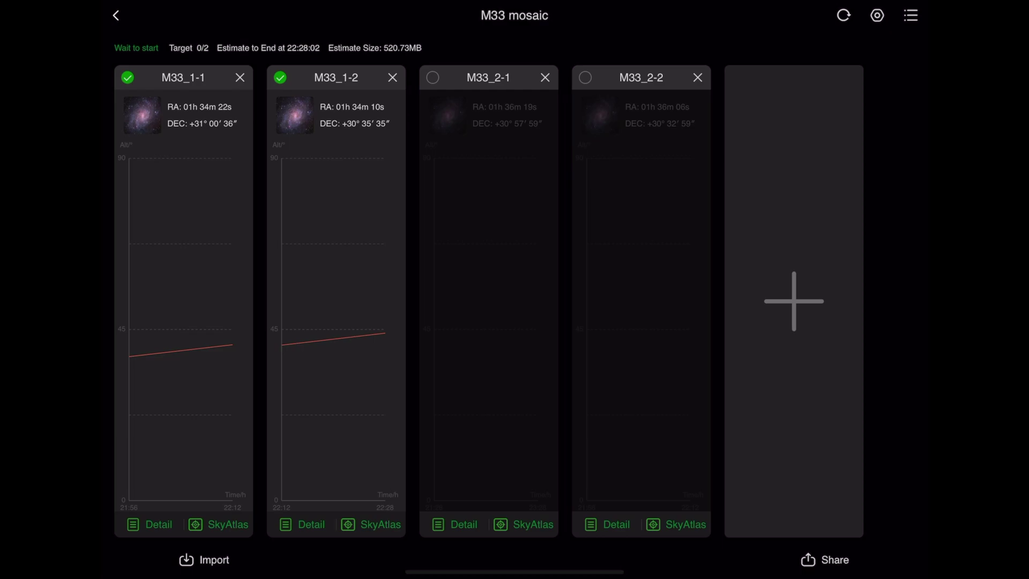
Step: Review M33_2-1's details and enable that pane in the plan
left_click(488, 298)
left_click(116, 15)
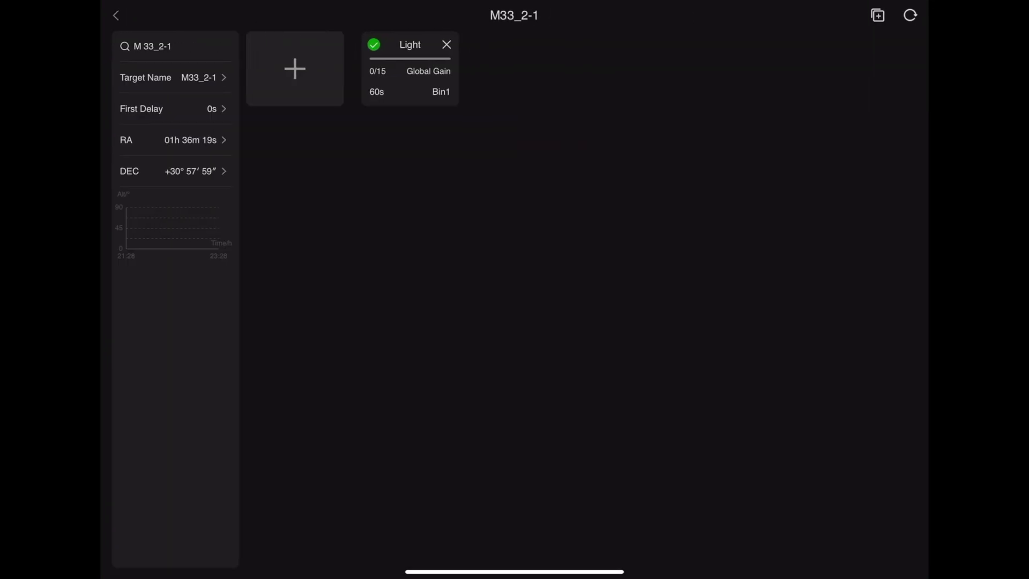
left_click(433, 77)
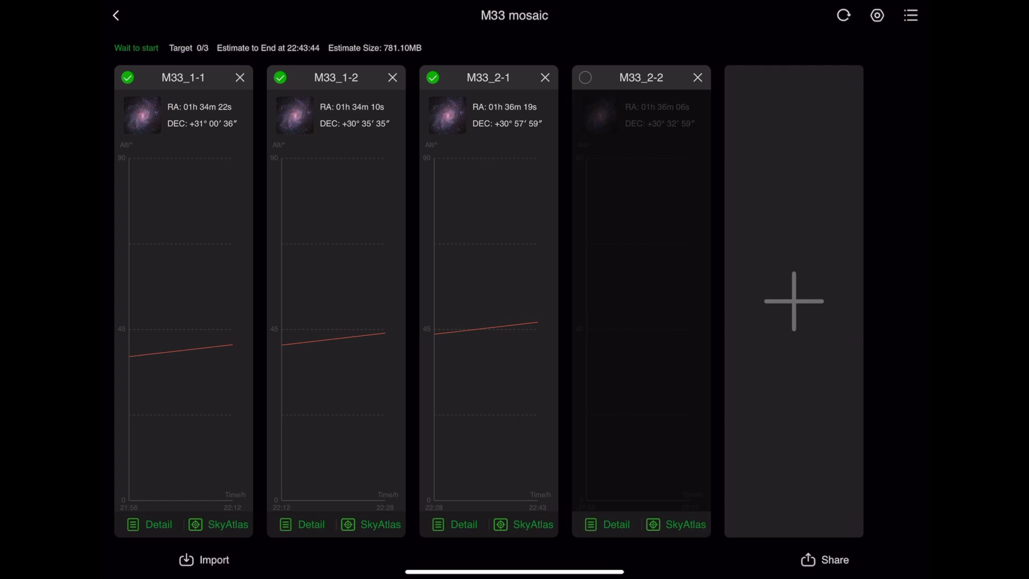
Step: Give M33_2-2 a 60 s Light sequence and tick its checkbox
left_click(609, 525)
left_click(294, 69)
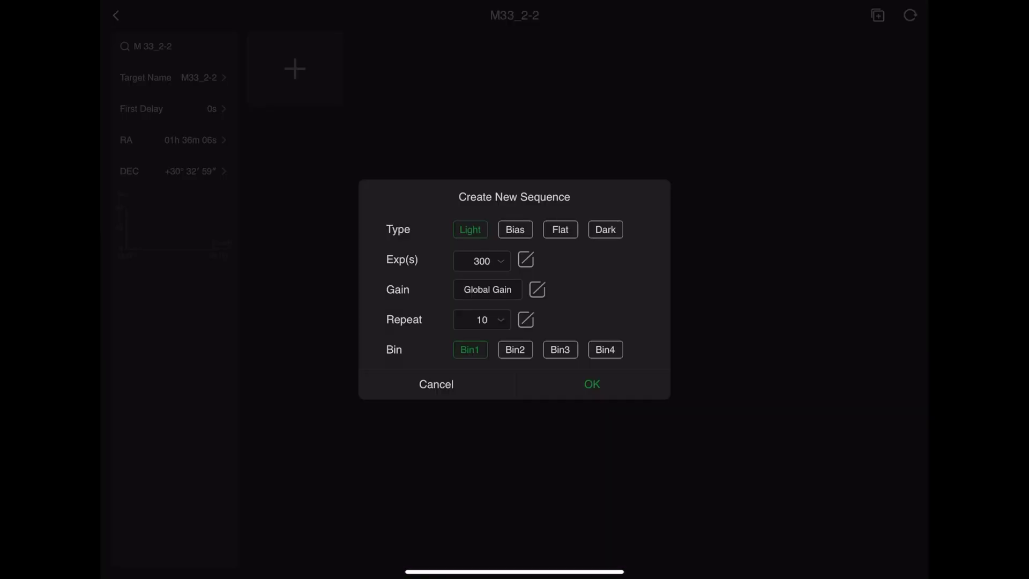
left_click(482, 261)
scroll(481, 322, "up", 3)
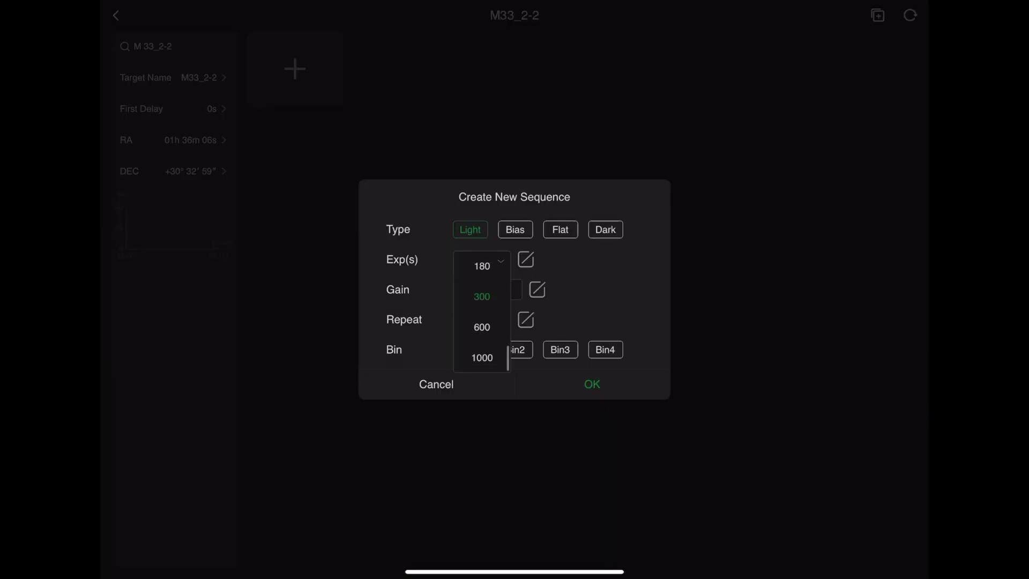
left_click(482, 290)
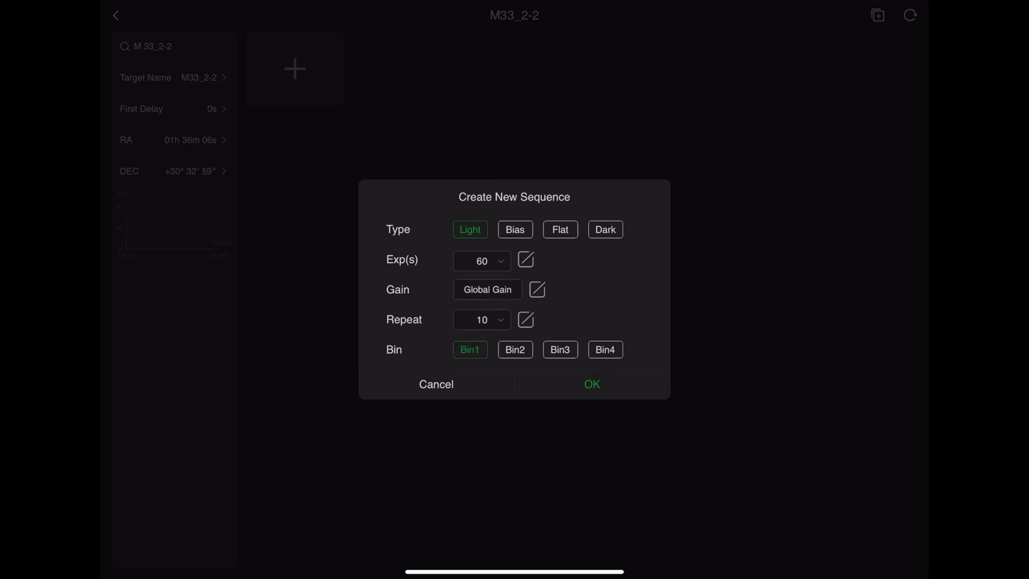
left_click(526, 320)
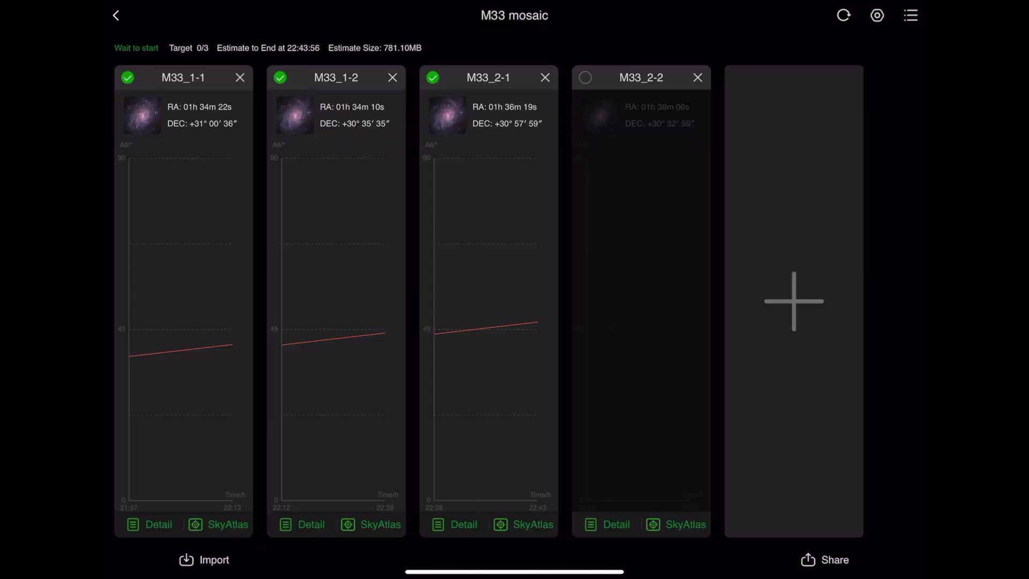
left_click(586, 78)
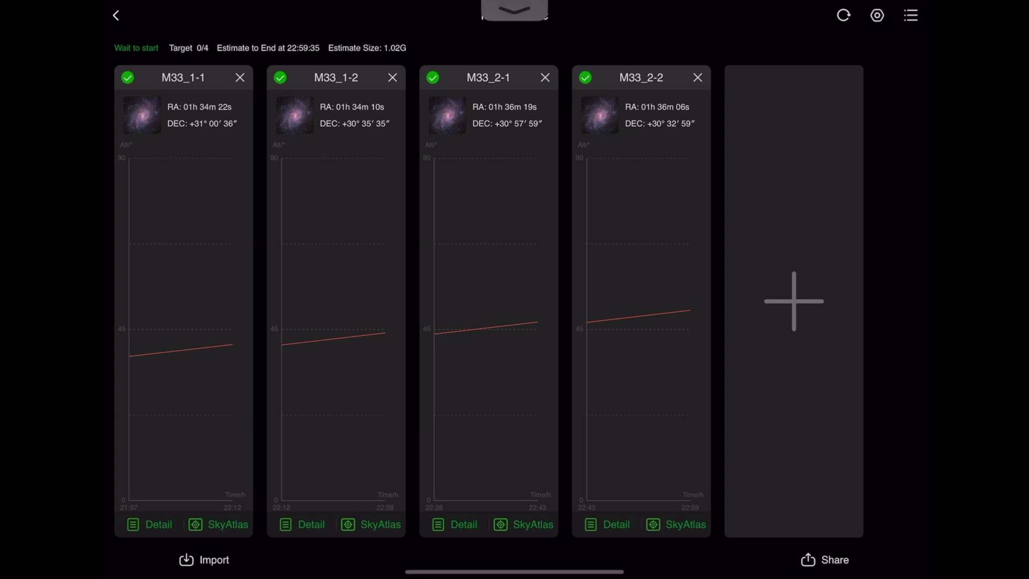
Step: Dismiss Control Center and Notification Center, then bring up the M33 mosaic plan's settings
left_click_drag(885, 2, 844, 241)
left_click(402, 321)
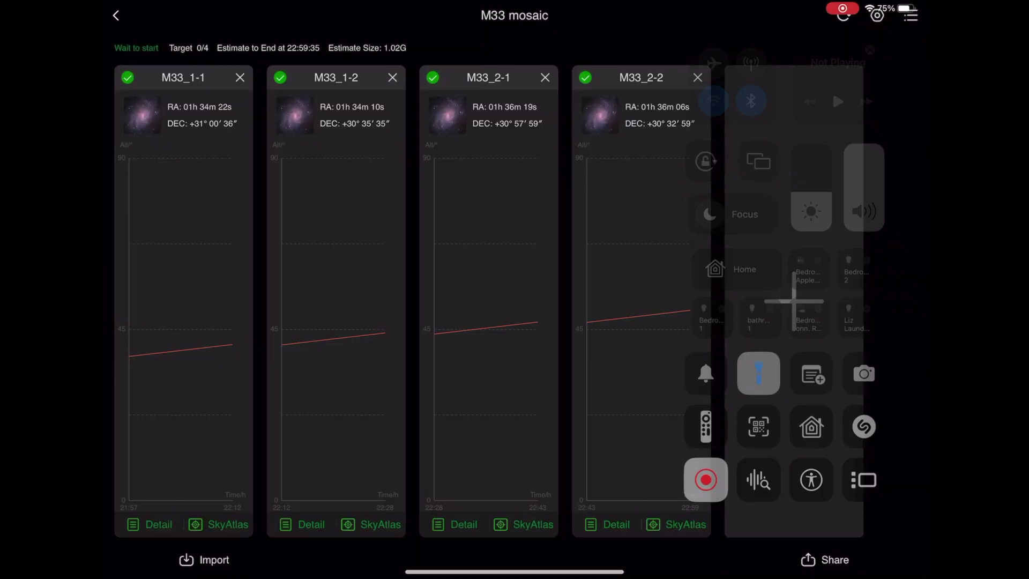
left_click_drag(515, 3, 515, 321)
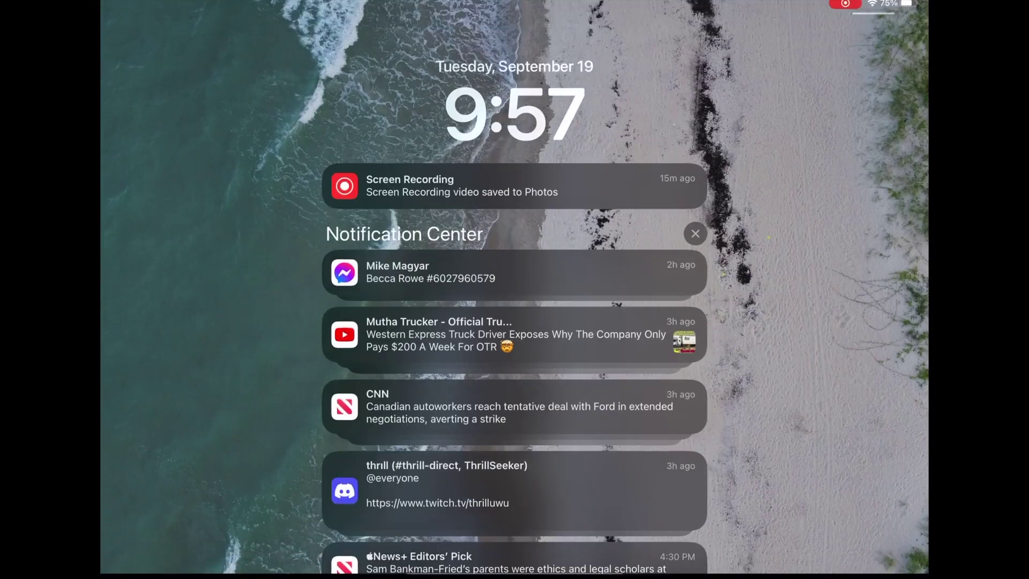
left_click_drag(515, 571, 515, 321)
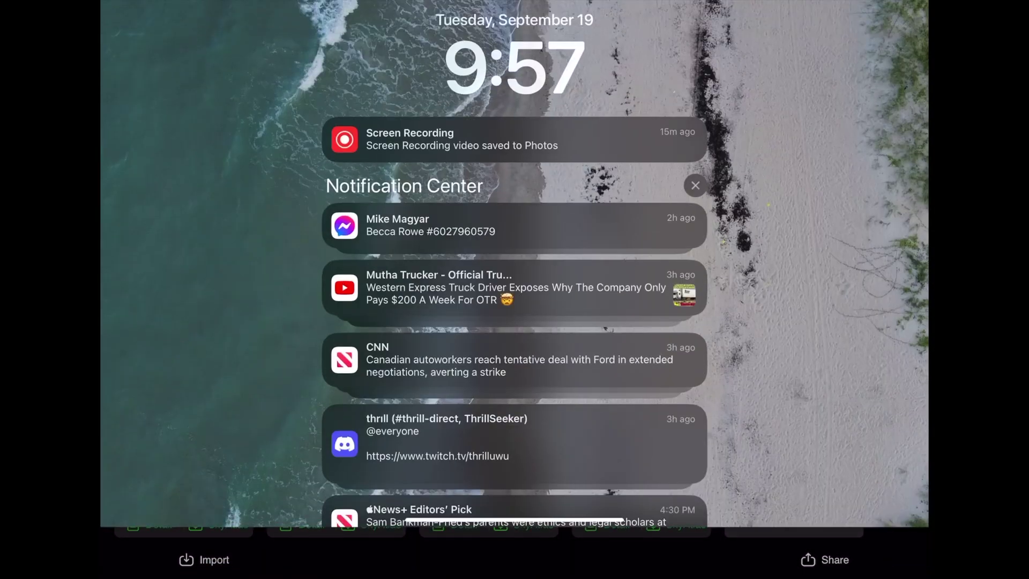
left_click_drag(515, 563, 514, 81)
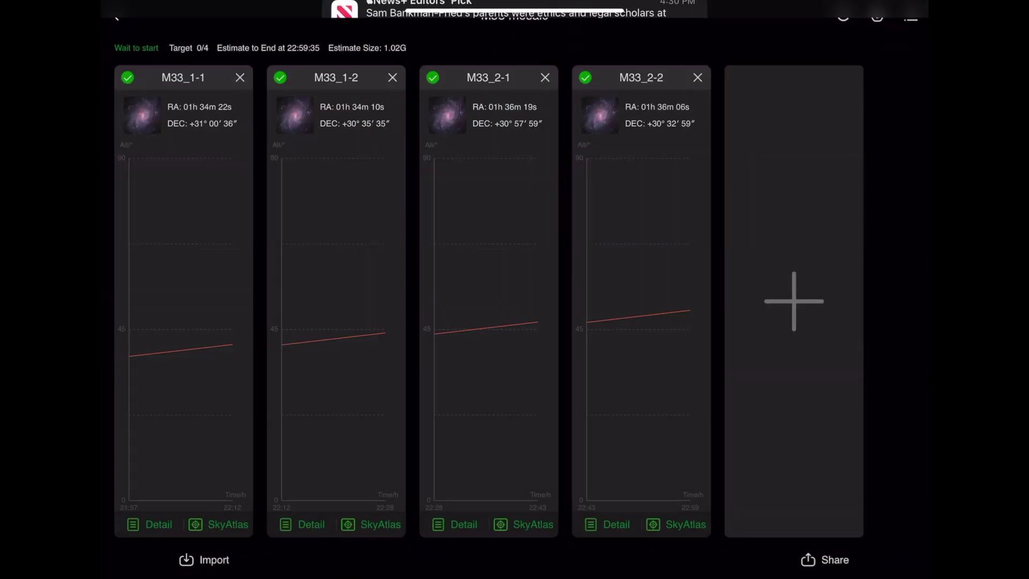
left_click_drag(515, 2, 514, 402)
left_click_drag(515, 564, 515, 80)
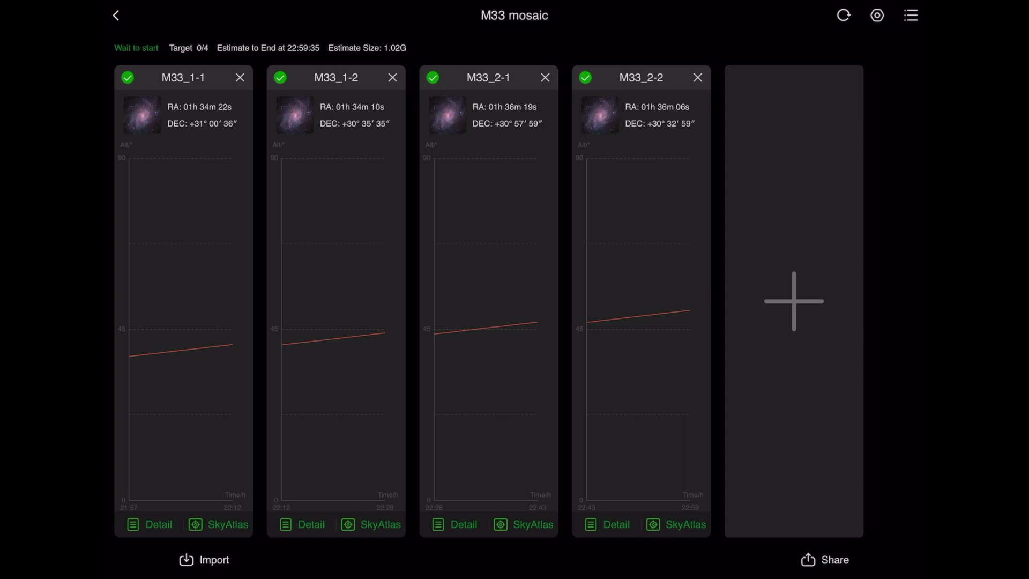
left_click(878, 16)
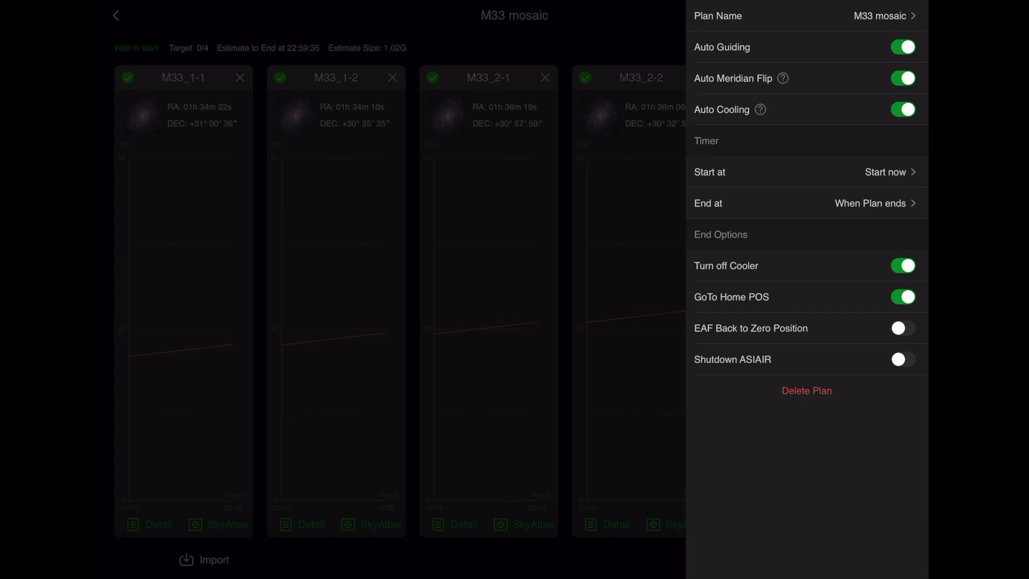
Step: Dismiss the settings panel and go back to the live star view with M33 mosaic loaded
left_click(402, 290)
left_click(116, 15)
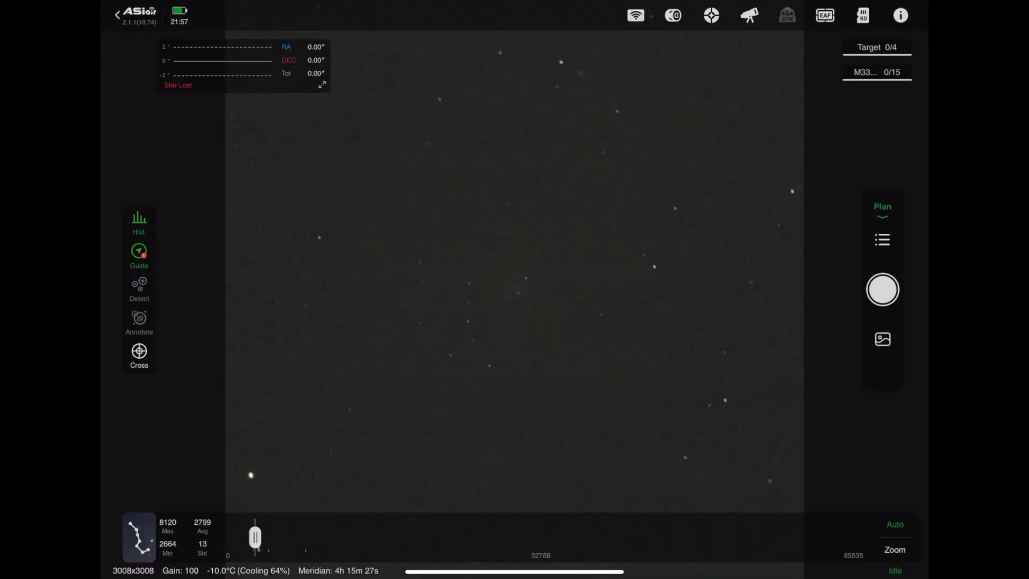